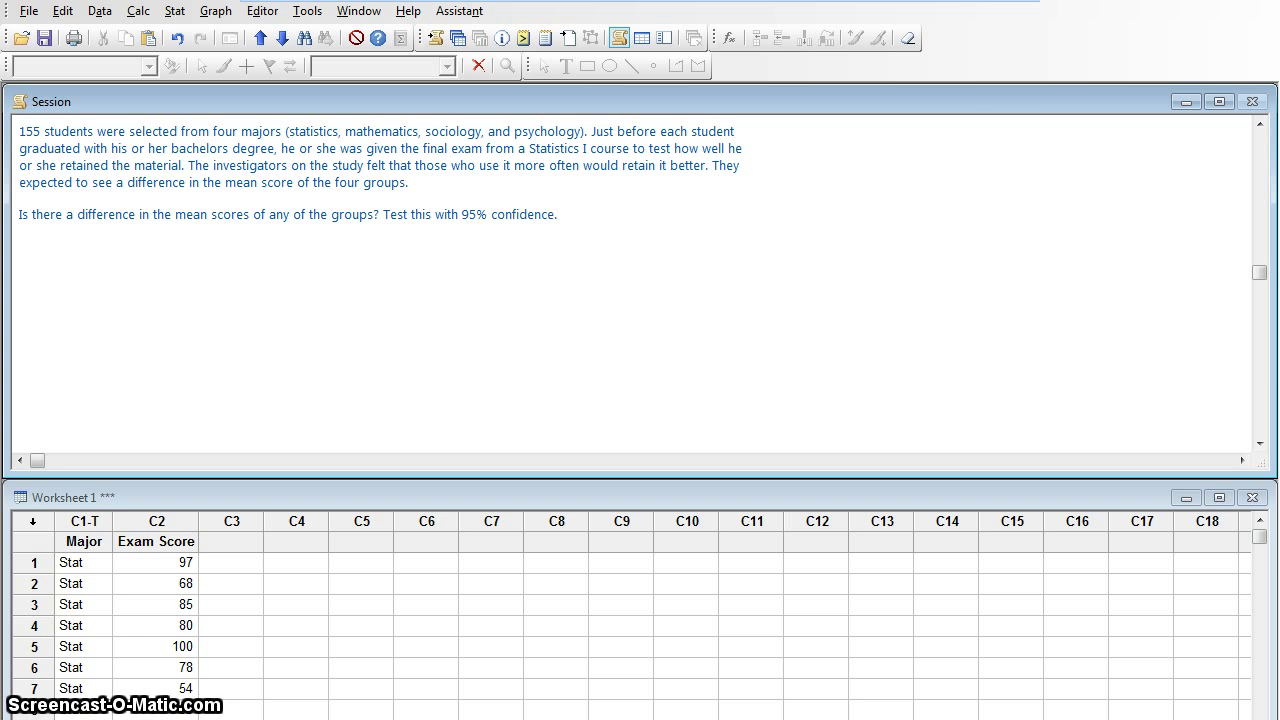
Type the null hypothesis 'H0: mean stat = mean math = mean soc = mean psych' in the session.
key("Return")
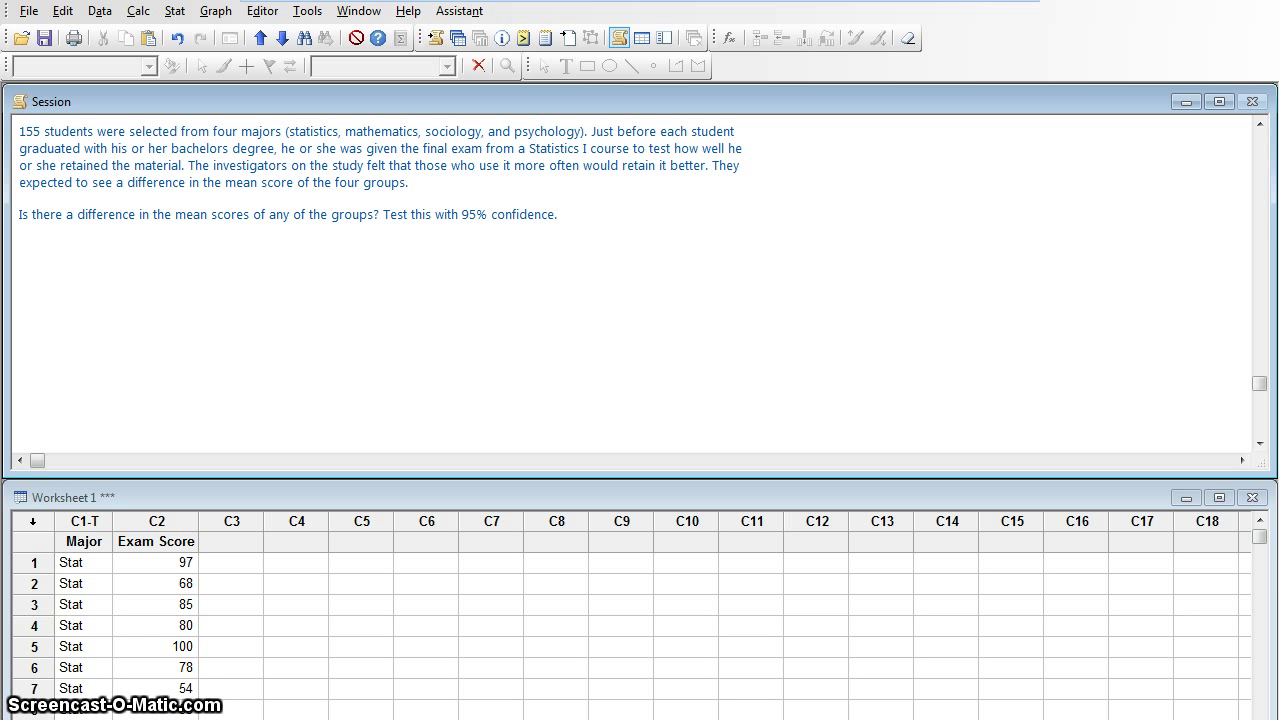
key("Return")
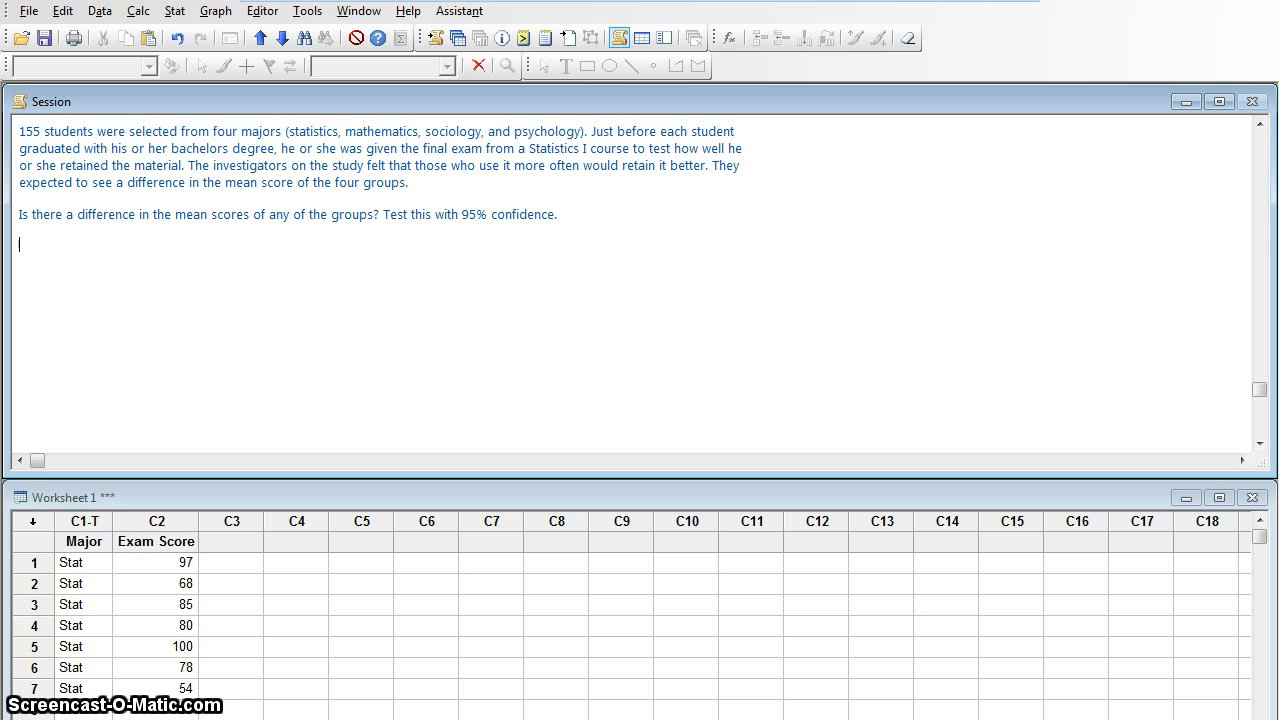
type("H0: mean ")
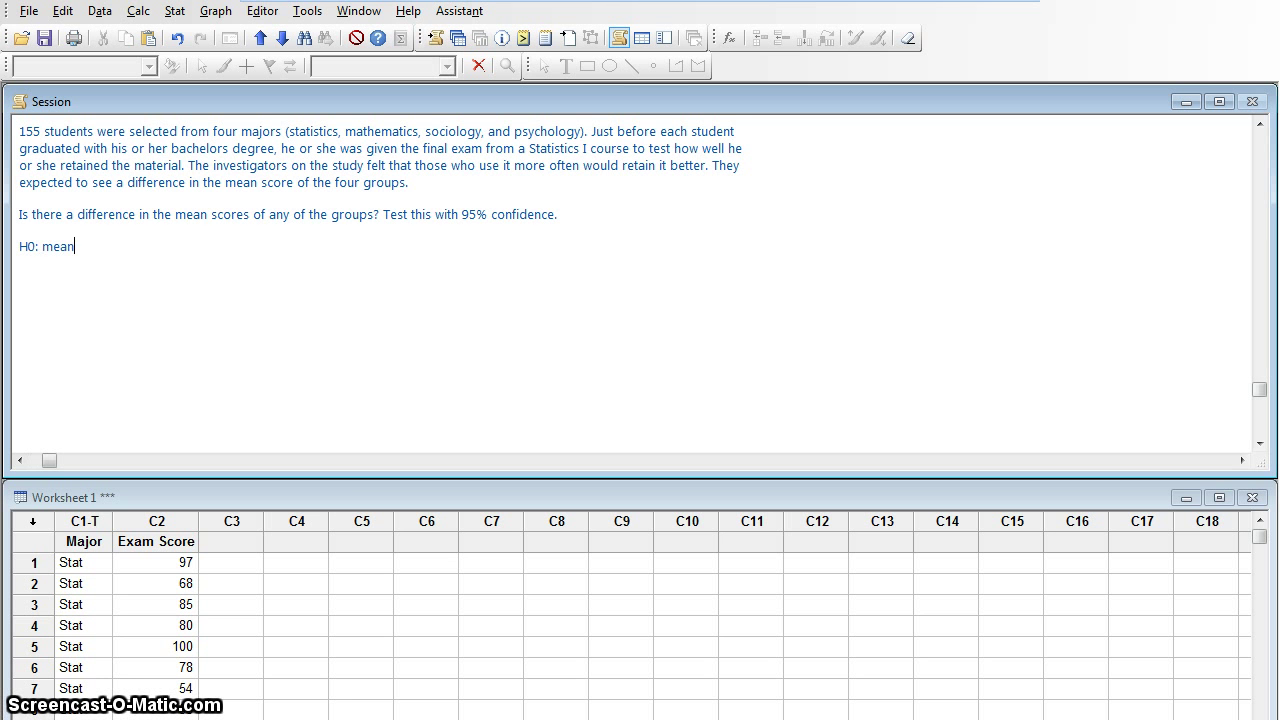
type("stat = mean math")
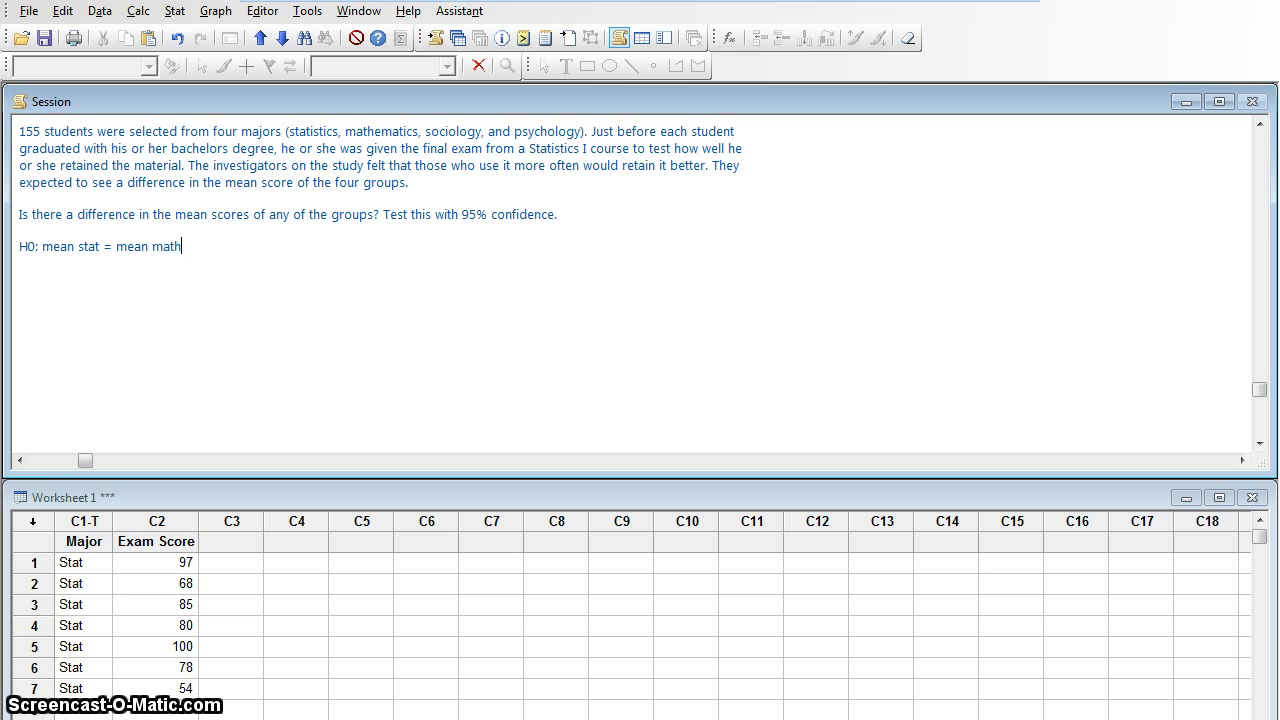
type(" = mean soc ")
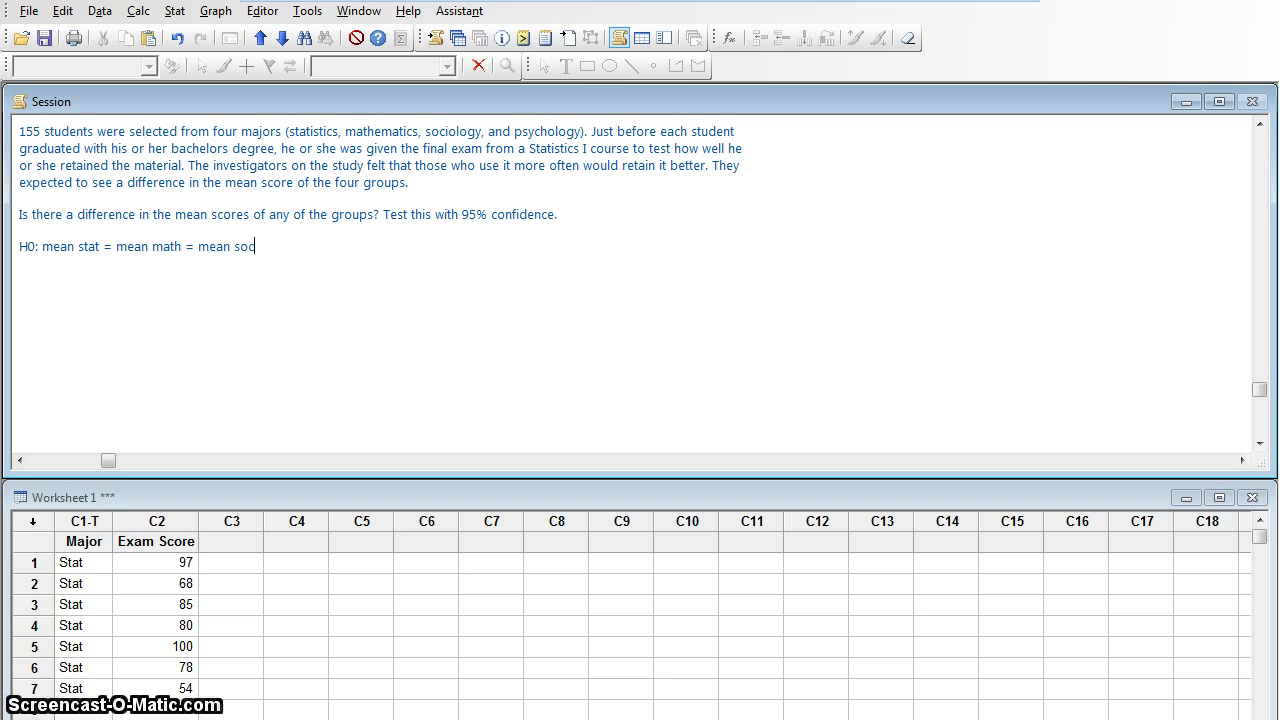
type("= mean psych")
Add the alternative hypothesis 'H1: at least two of the means are different'.
key("Return")
type("H1:")
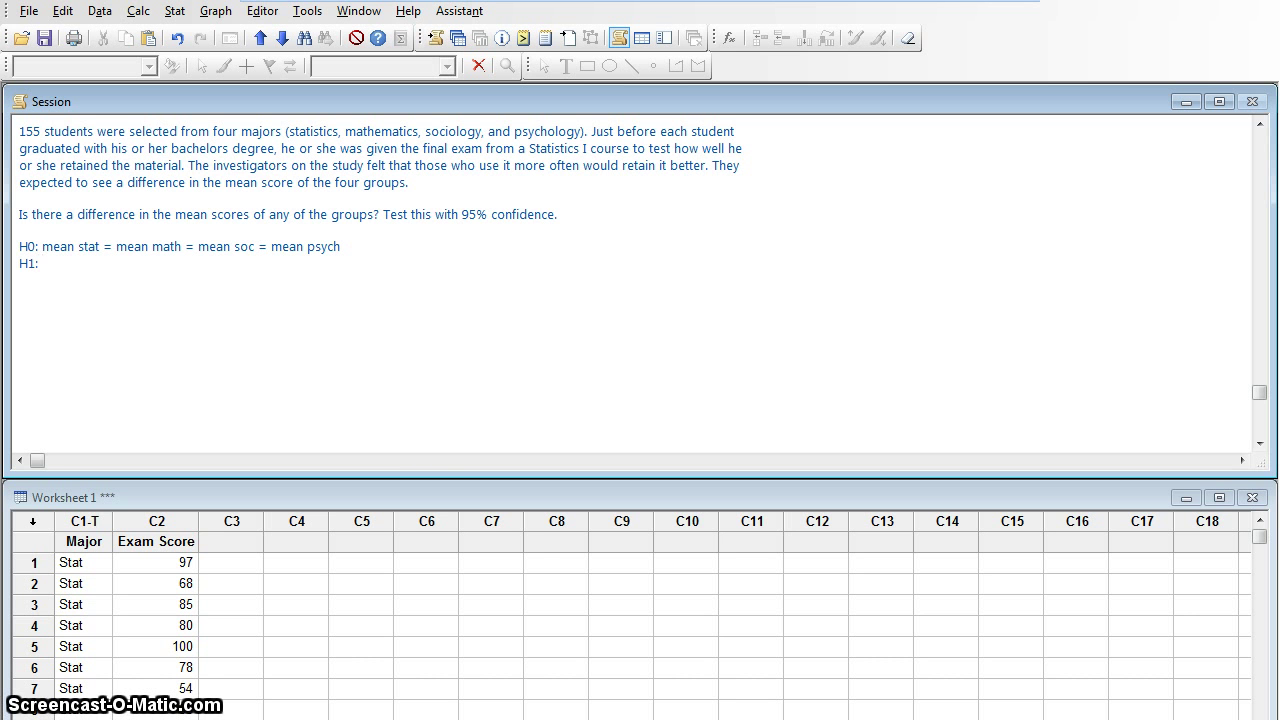
left_click(514, 511)
left_click(430, 388)
type("at least two of t")
type("he means are differe")
type("nt")
key("BackSpace")
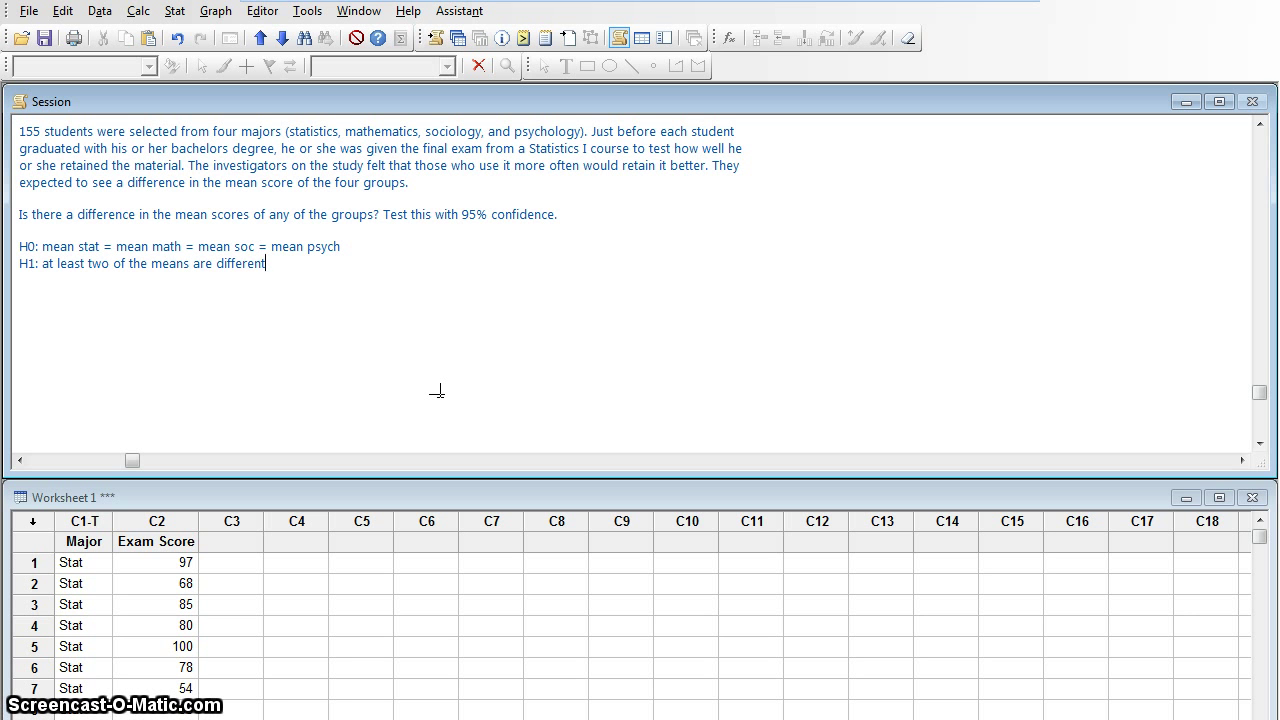
key("Return")
key("Return")
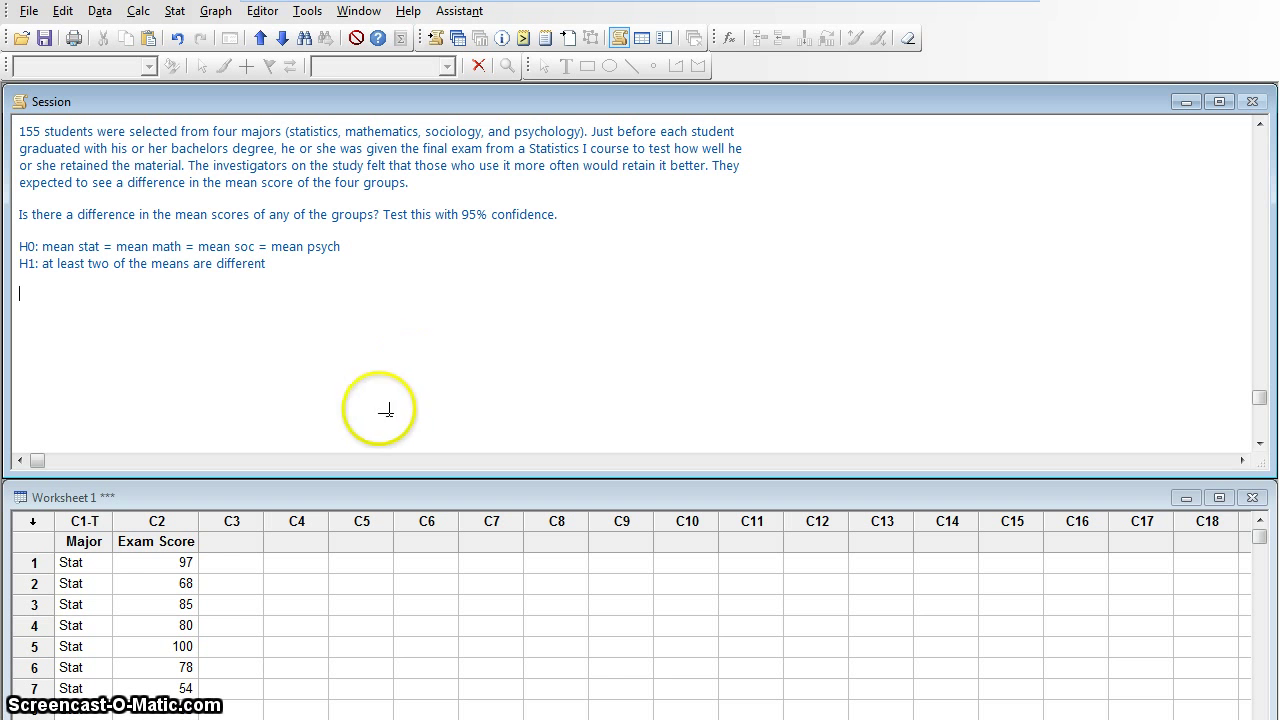
Start a One-Way ANOVA with response data kept in one column.
left_click(175, 19)
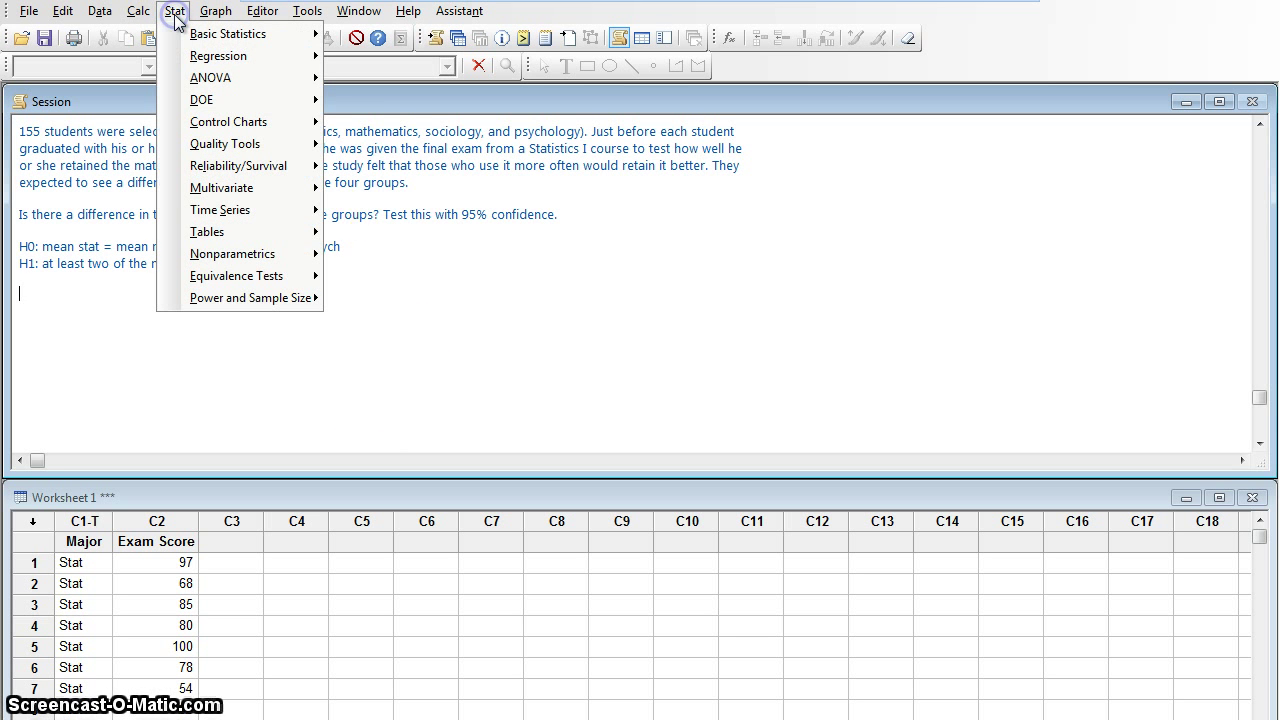
mouse_move(201, 80)
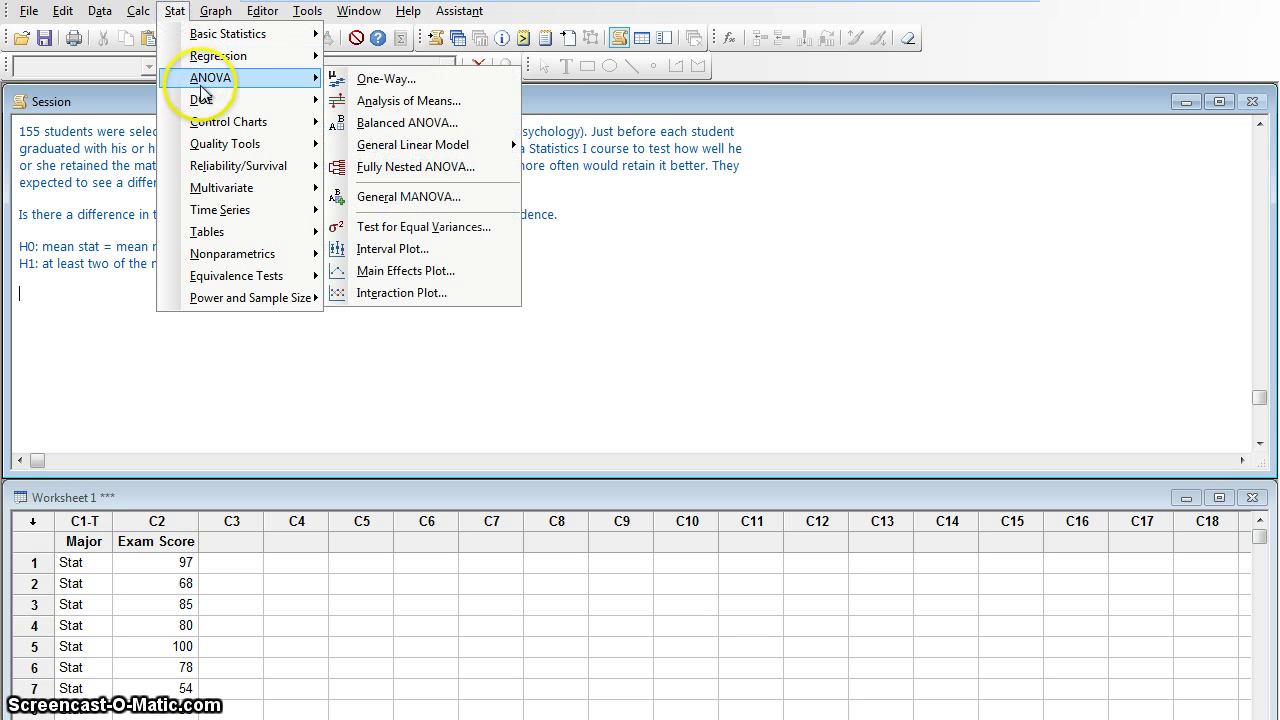
left_click(386, 79)
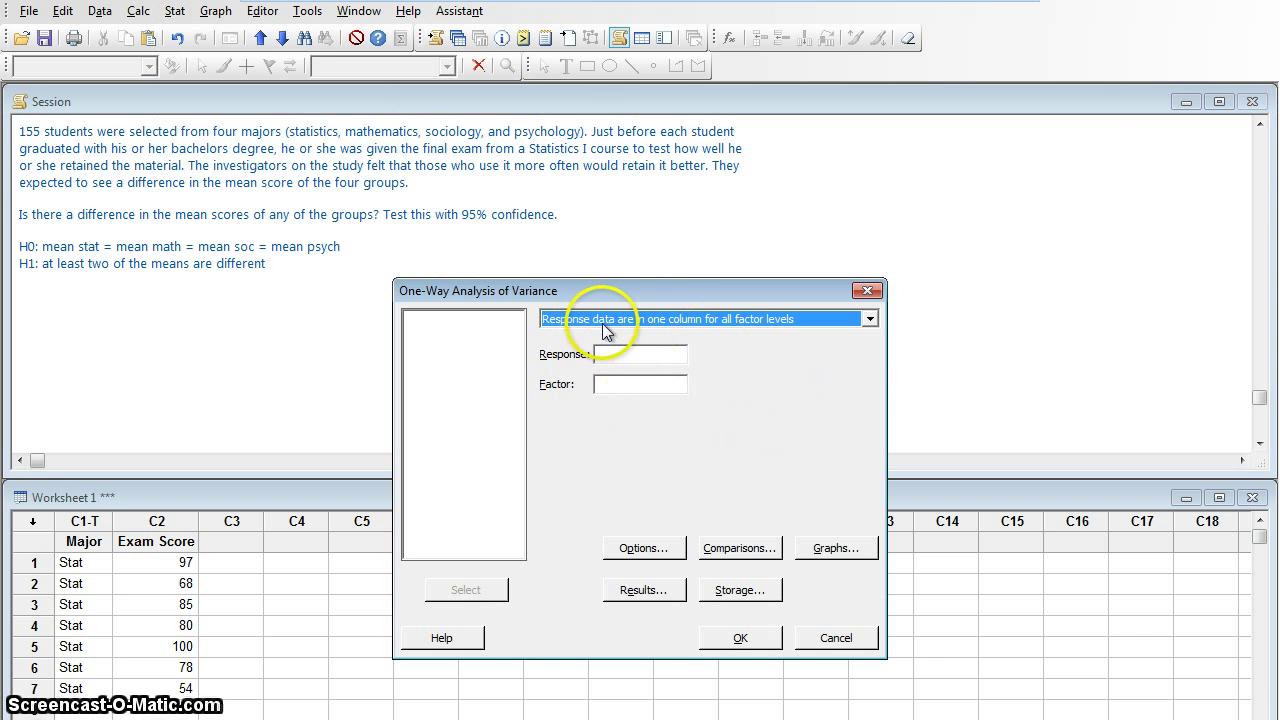
left_click(871, 321)
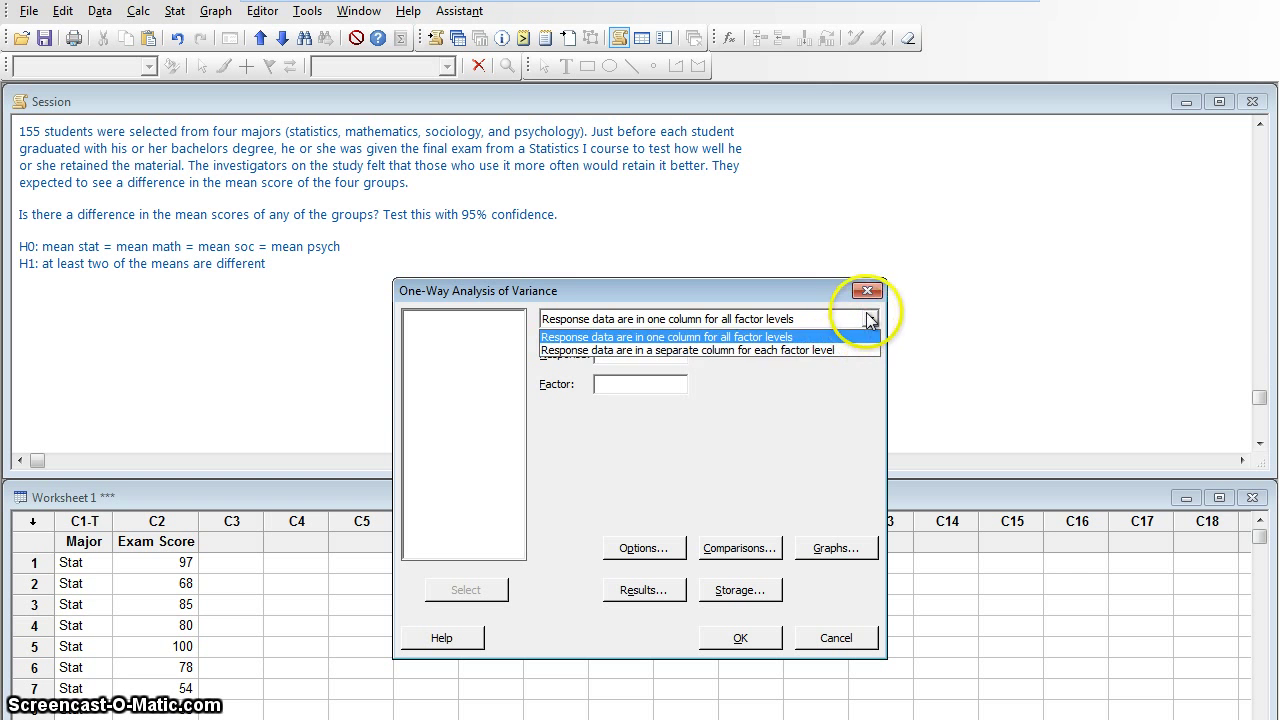
left_click(869, 319)
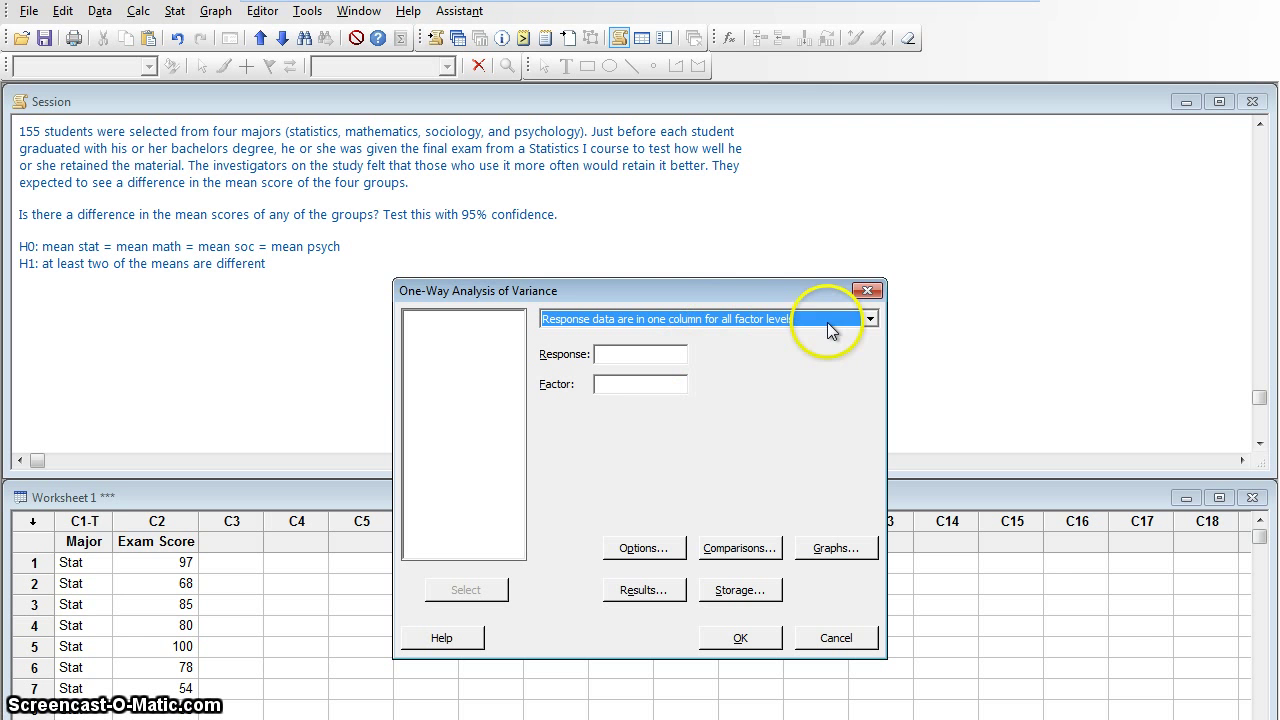
Set Exam Score as the response and Major as the factor, keeping 95% confidence in Options.
left_click(646, 352)
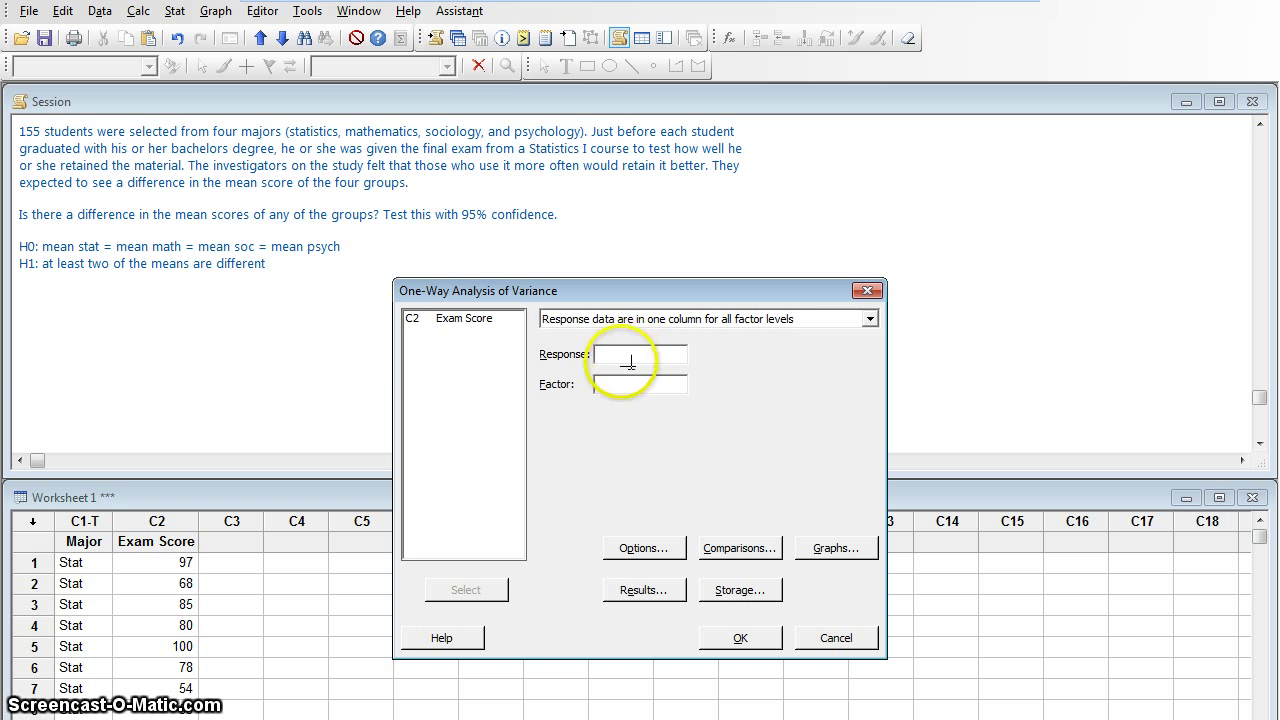
left_click(601, 382)
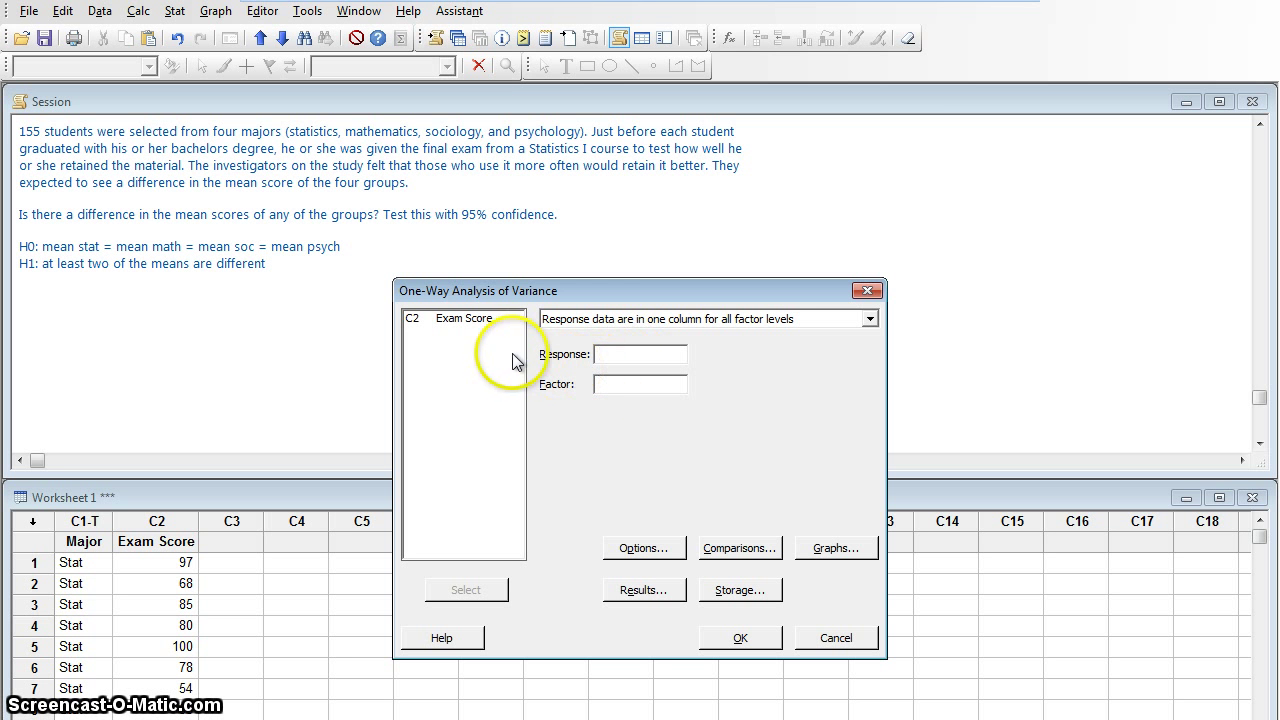
double_click(460, 320)
left_click(655, 383)
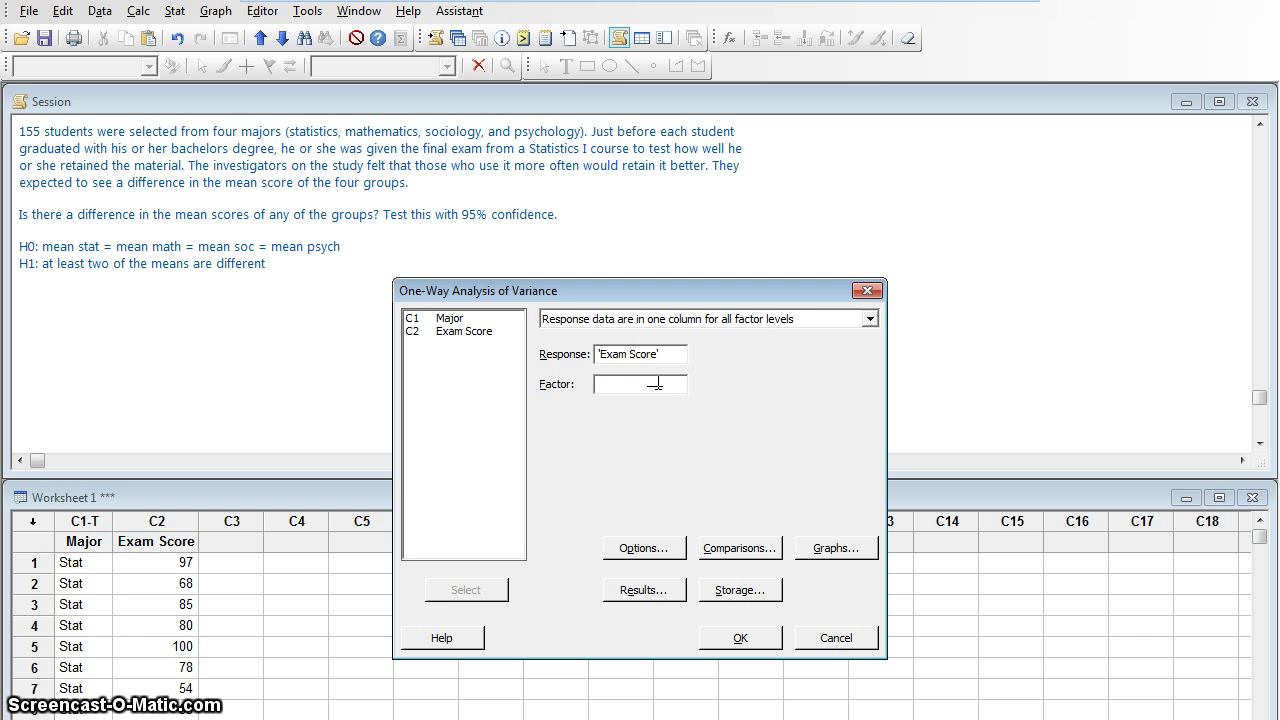
double_click(447, 319)
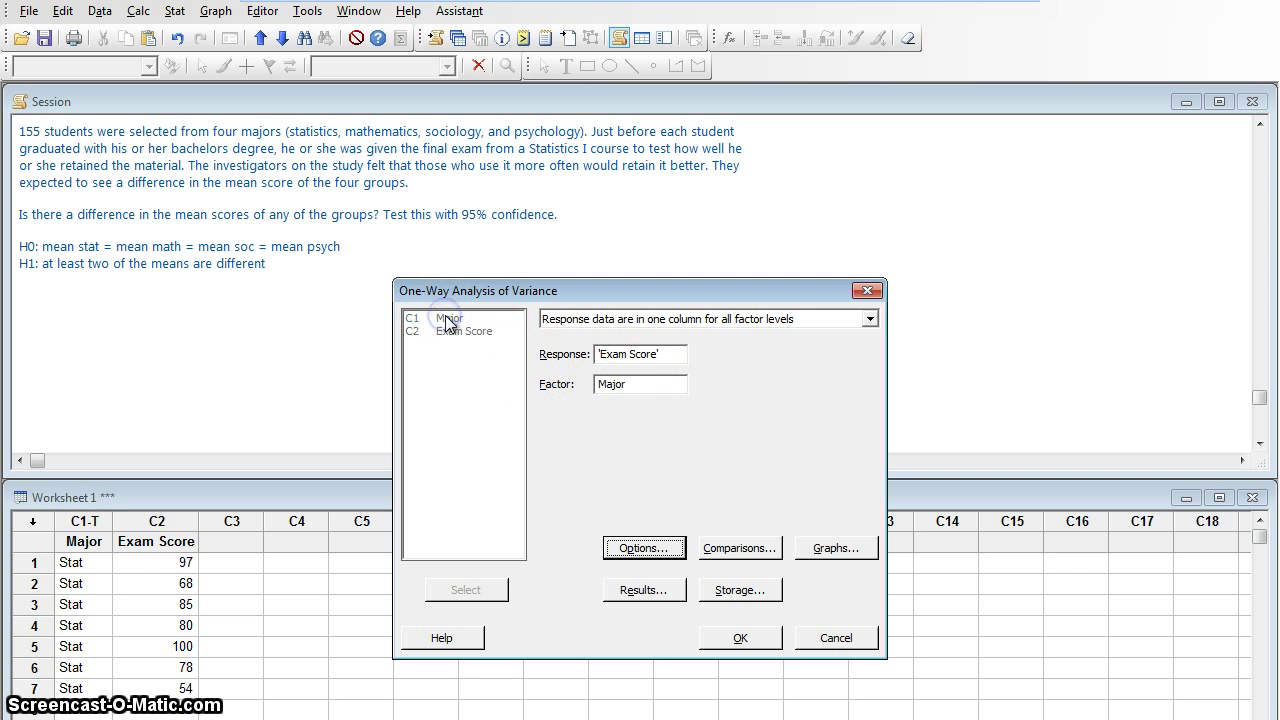
left_click(645, 547)
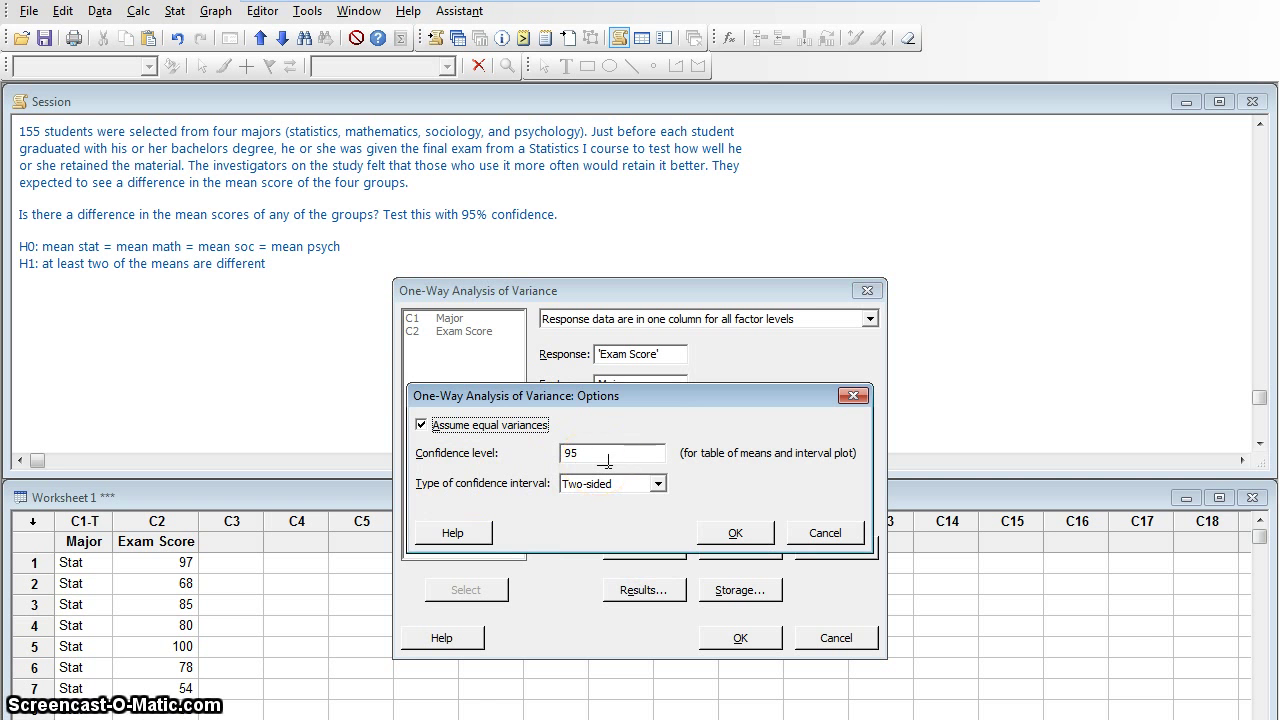
left_click(563, 508)
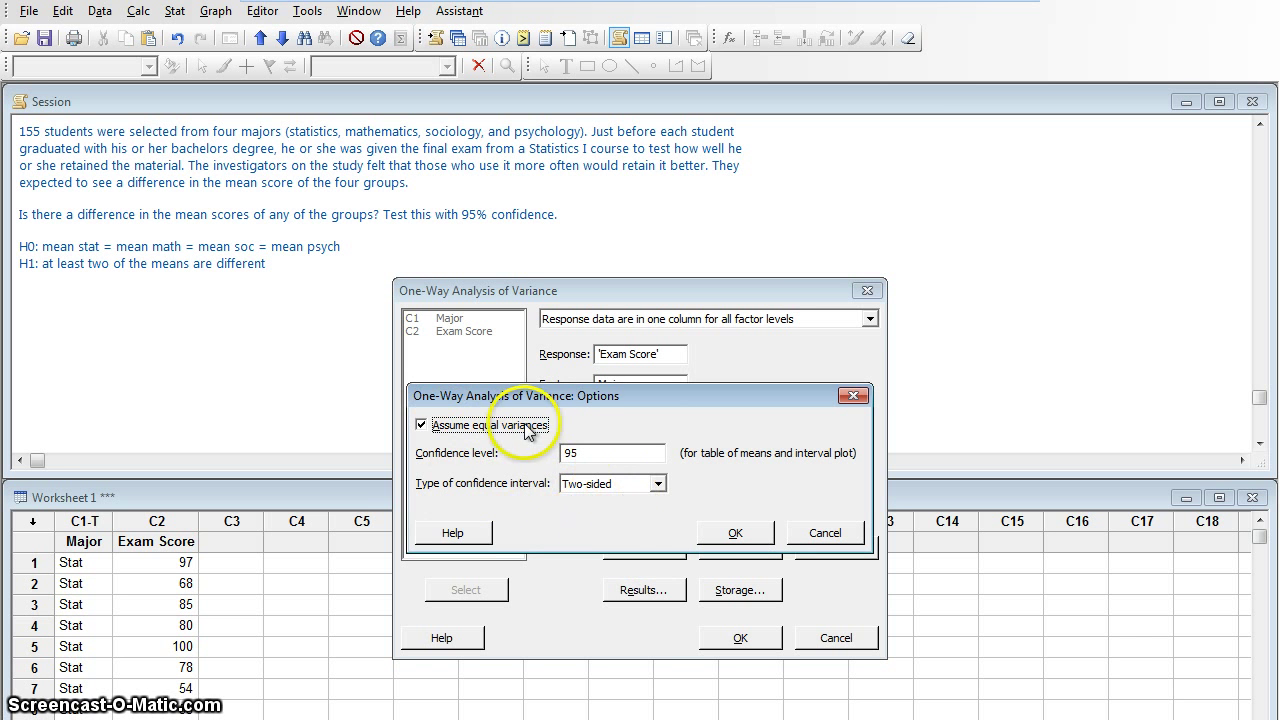
left_click(735, 533)
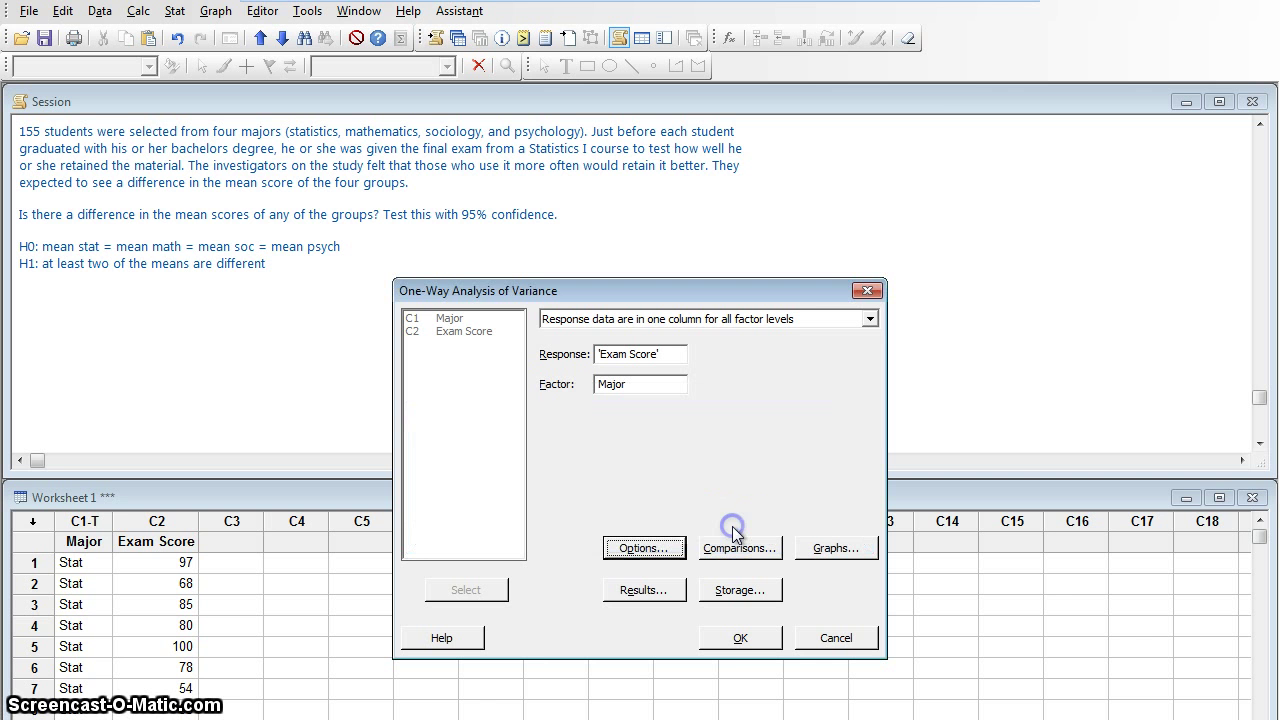
Run the ANOVA and review the session output showing P-value 0.198 and the Interval Plot heading.
left_click(735, 637)
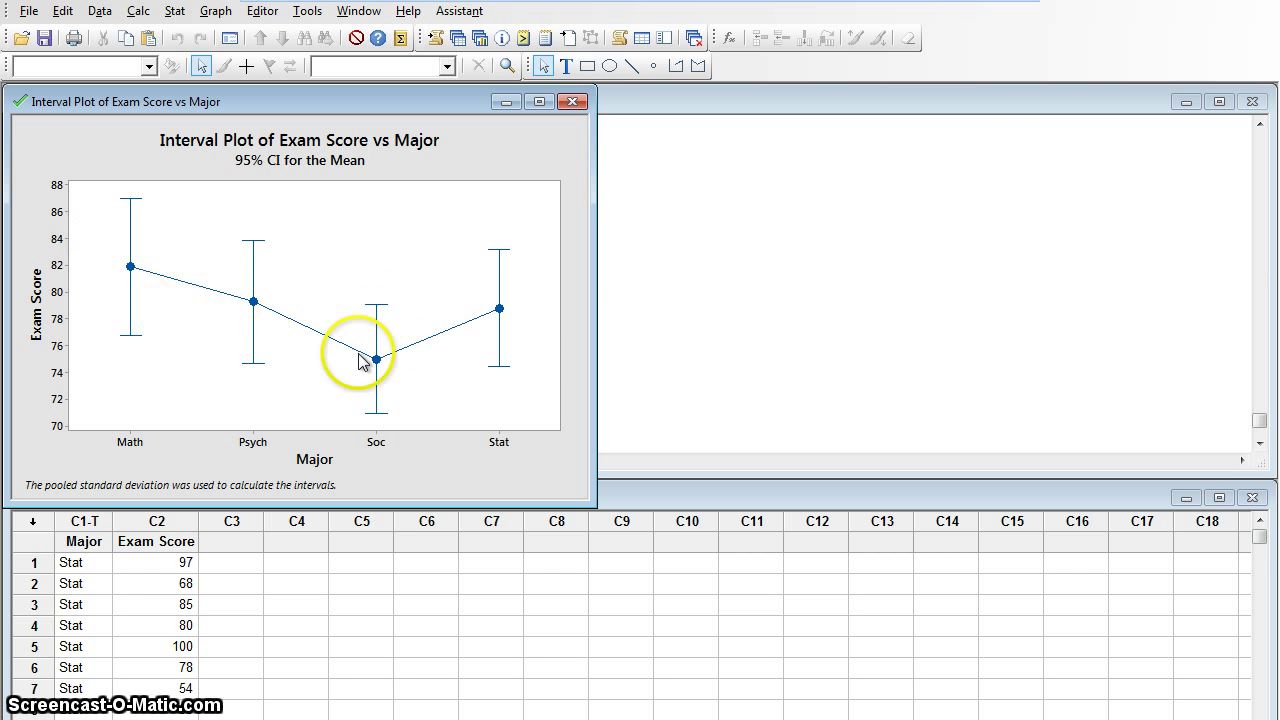
left_click(672, 354)
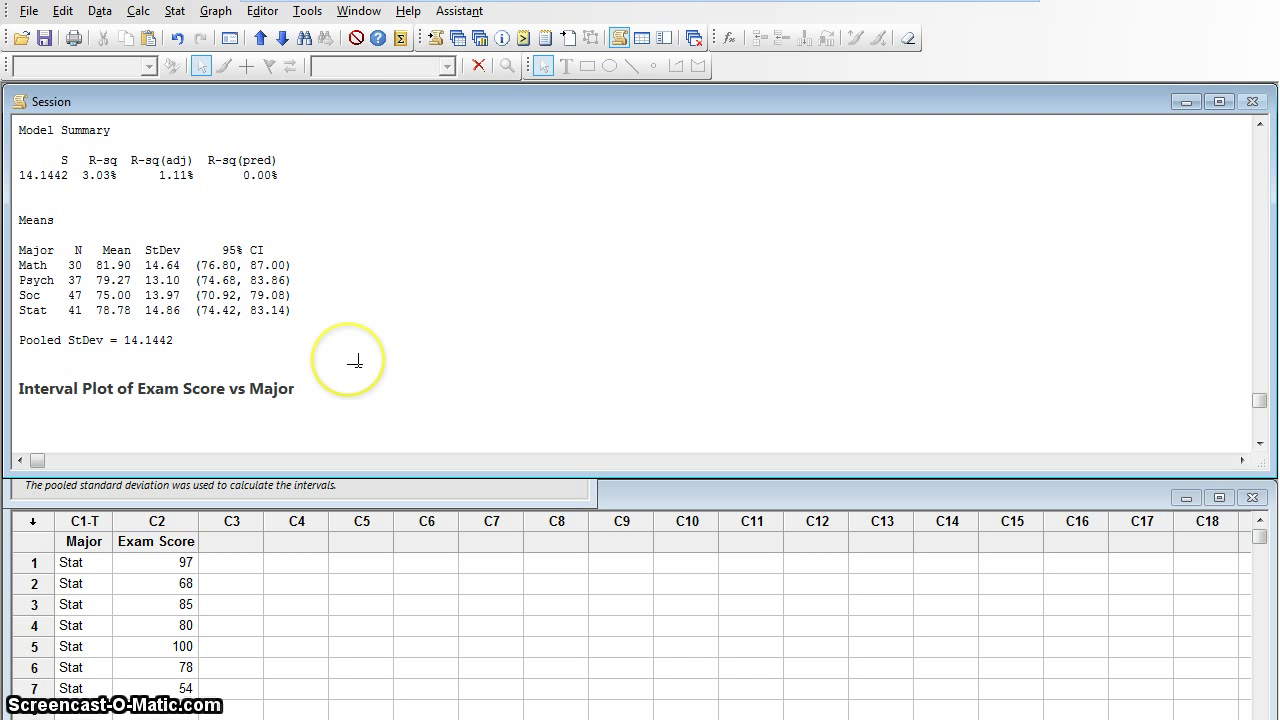
scroll(355, 360, "up", 2)
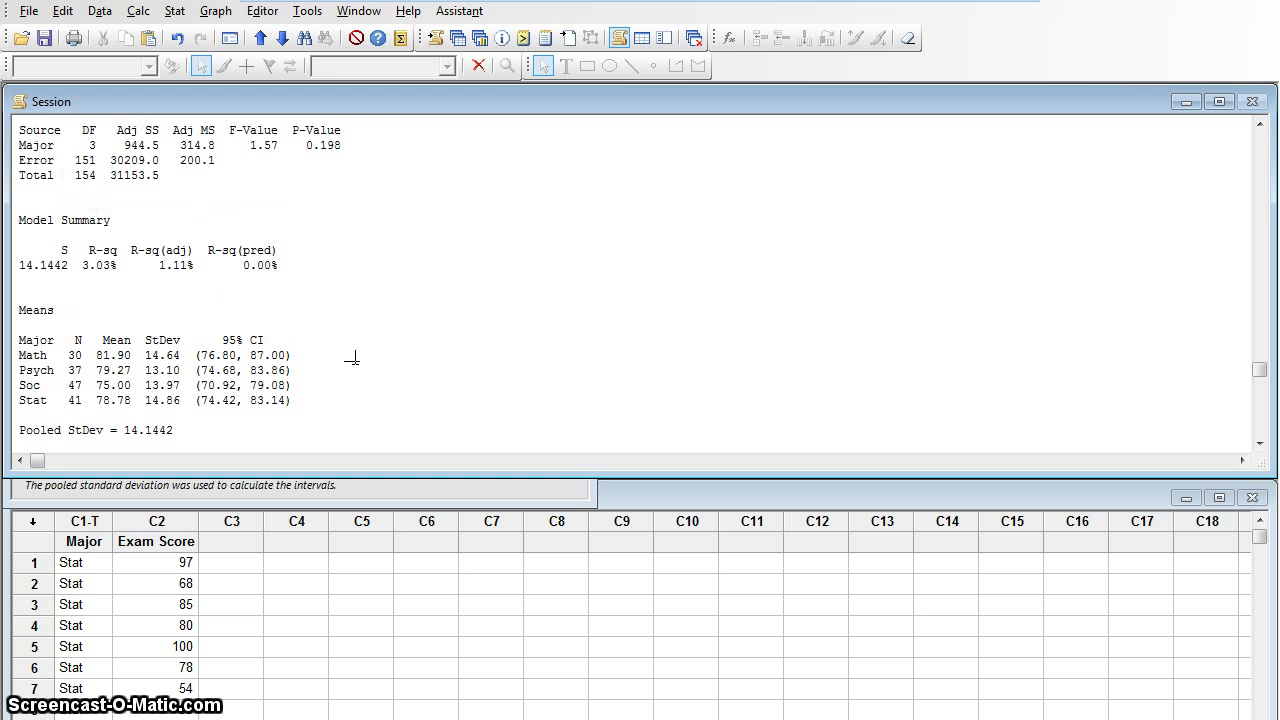
scroll(355, 357, "up", 1)
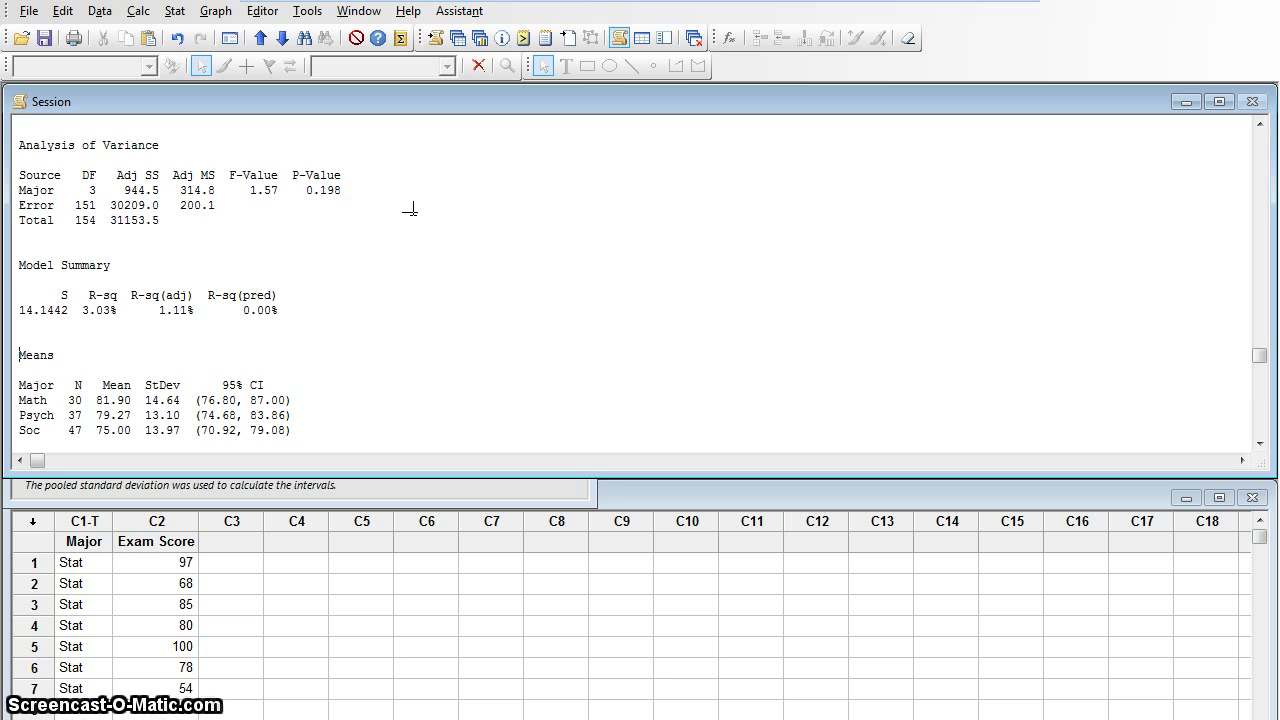
scroll(410, 208, "down", 3)
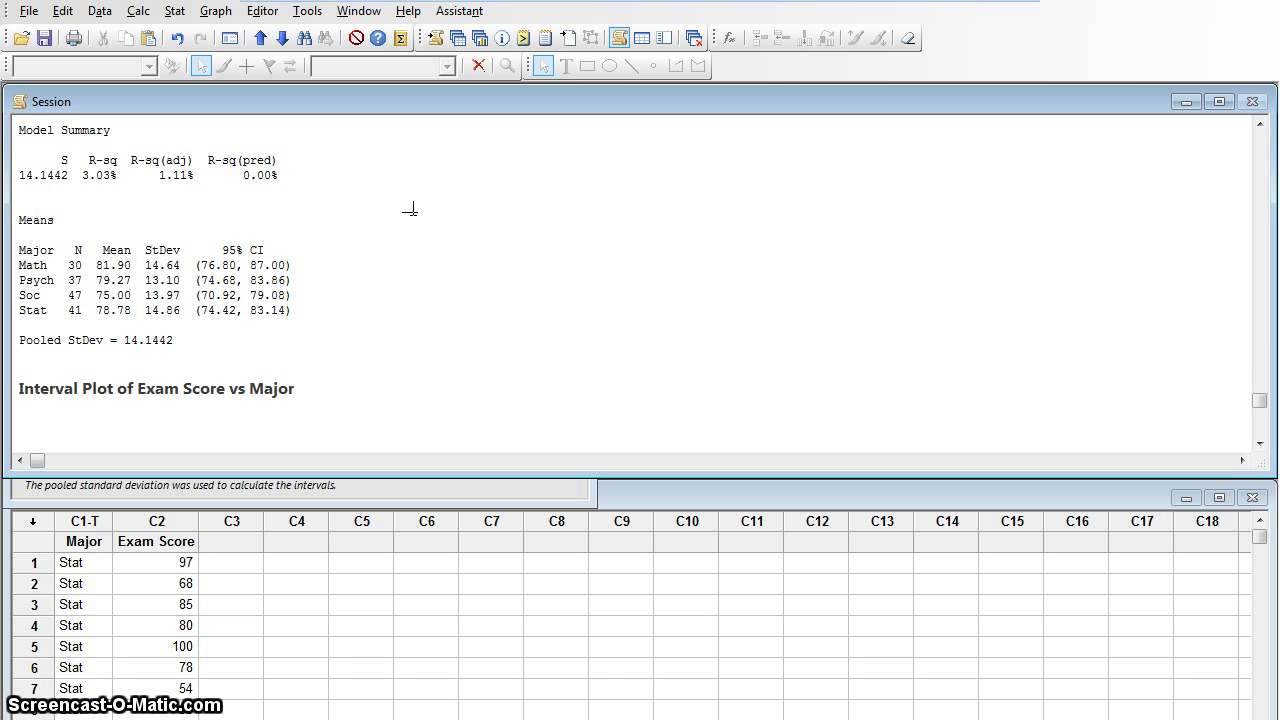
scroll(410, 208, "down", 2)
left_click(318, 360)
Type the conclusion 'The P is high, the null can fly. There is not sufficient evidence to reject the claim…' below the output.
type("The P is high, the null can fly")
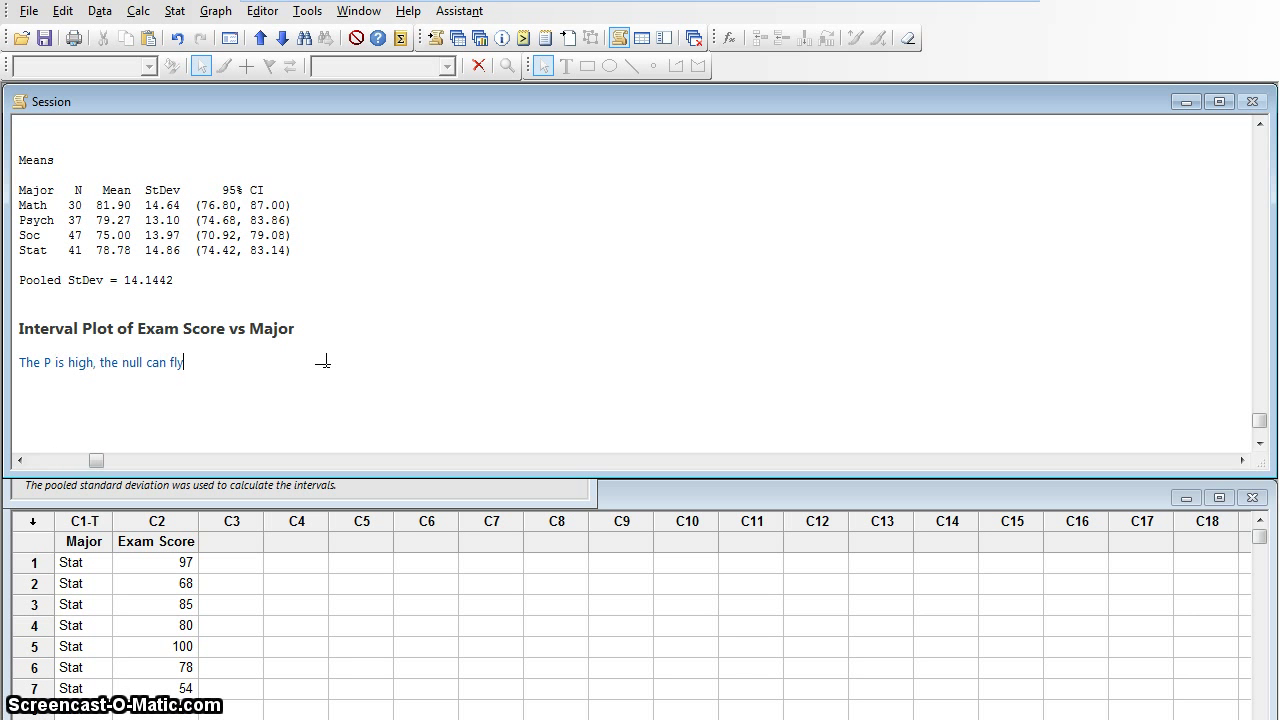
type(".  There is not suffic")
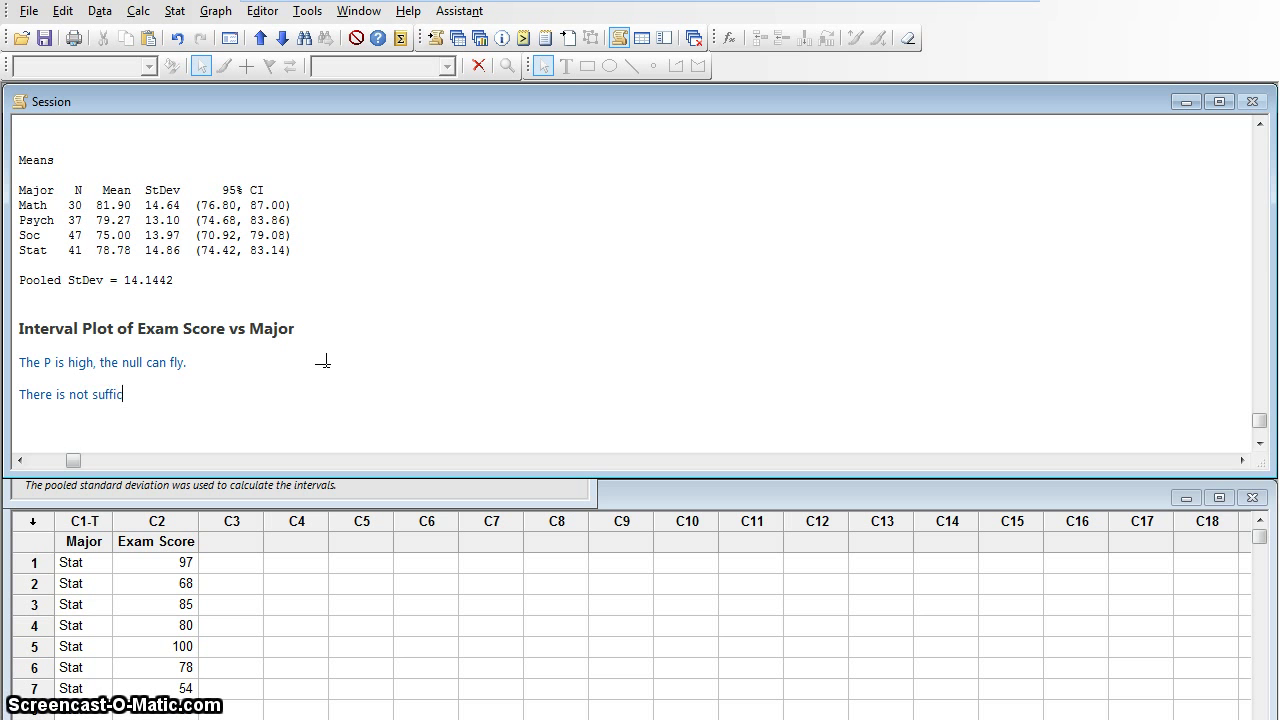
type("ient evidence to reject the claim that all")
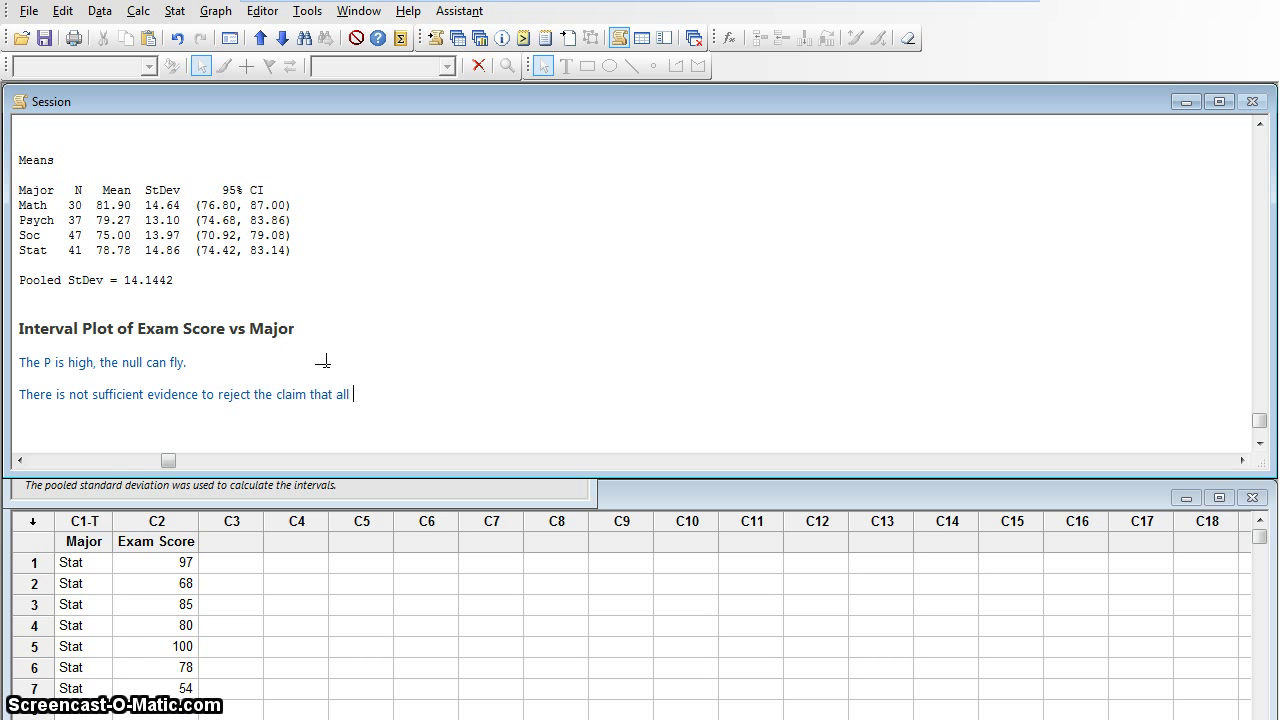
type(" four groups have the same mean score on")
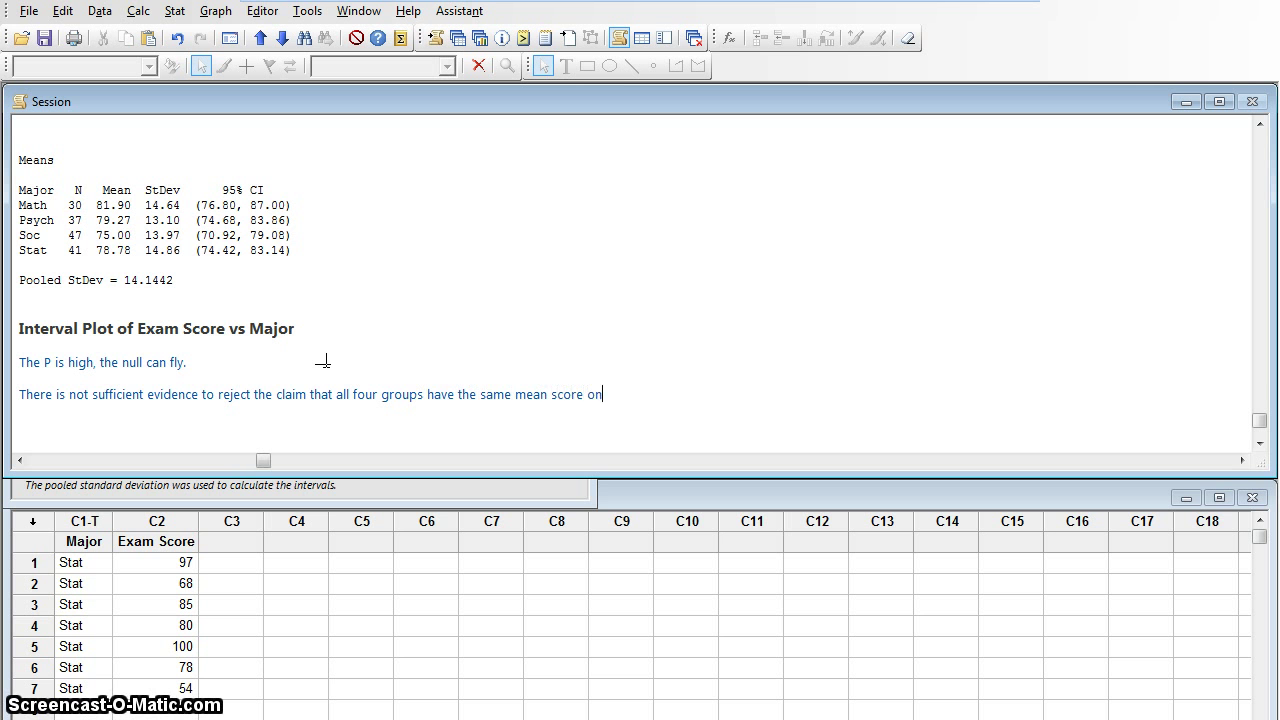
type(" the exam.")
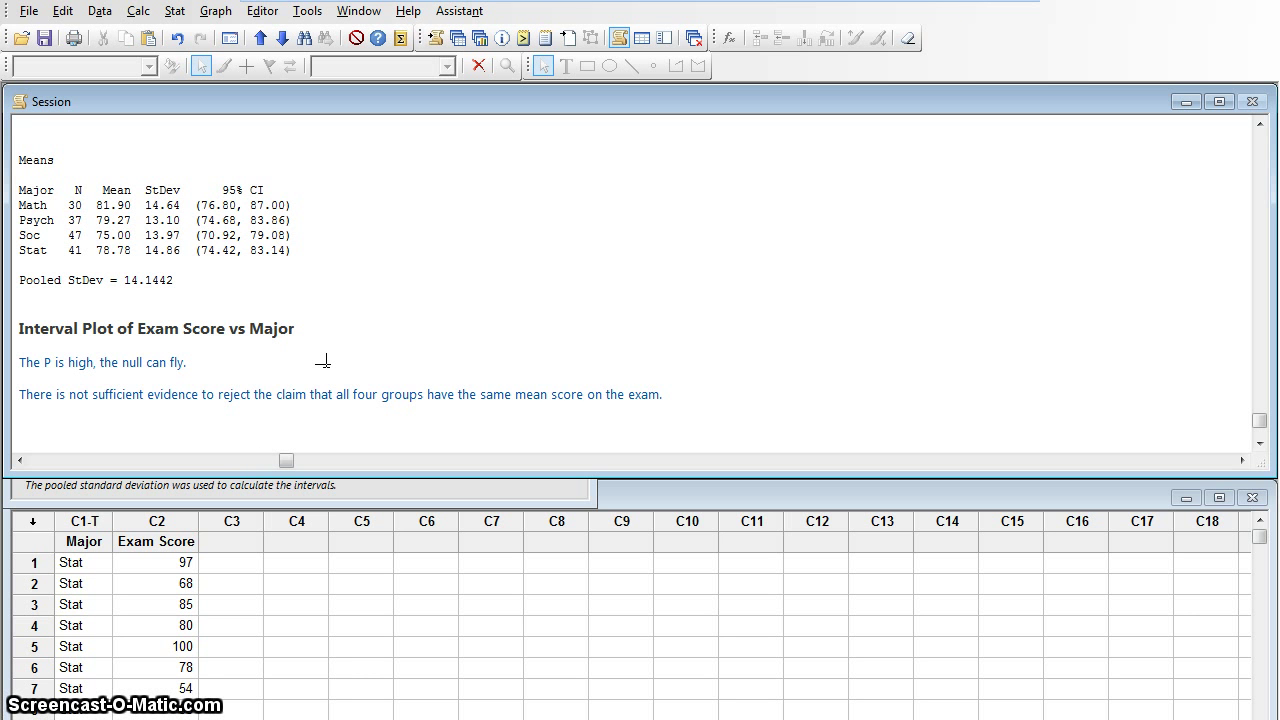